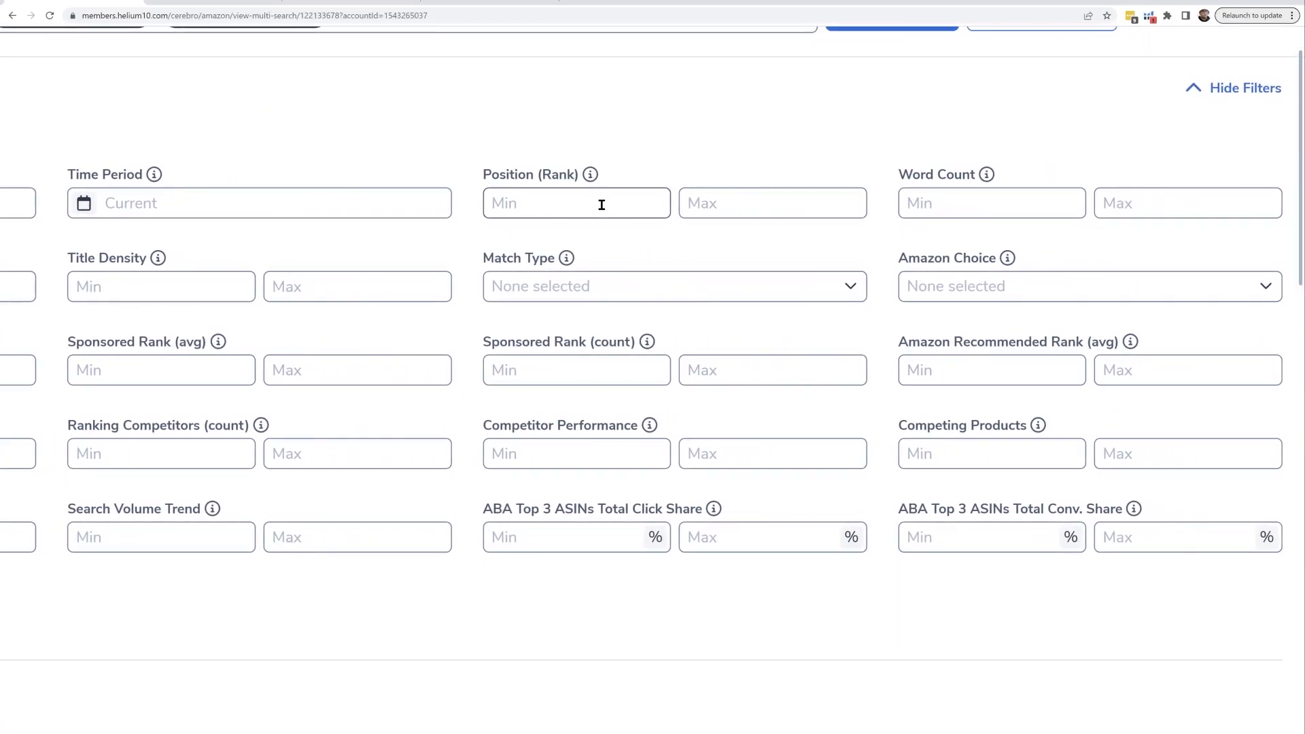
Step: Set Position (Rank) to 0–0, Number of Competitors minimum 1, and Competitor Rank 1–10
click(561, 201)
click(739, 203)
text(0)
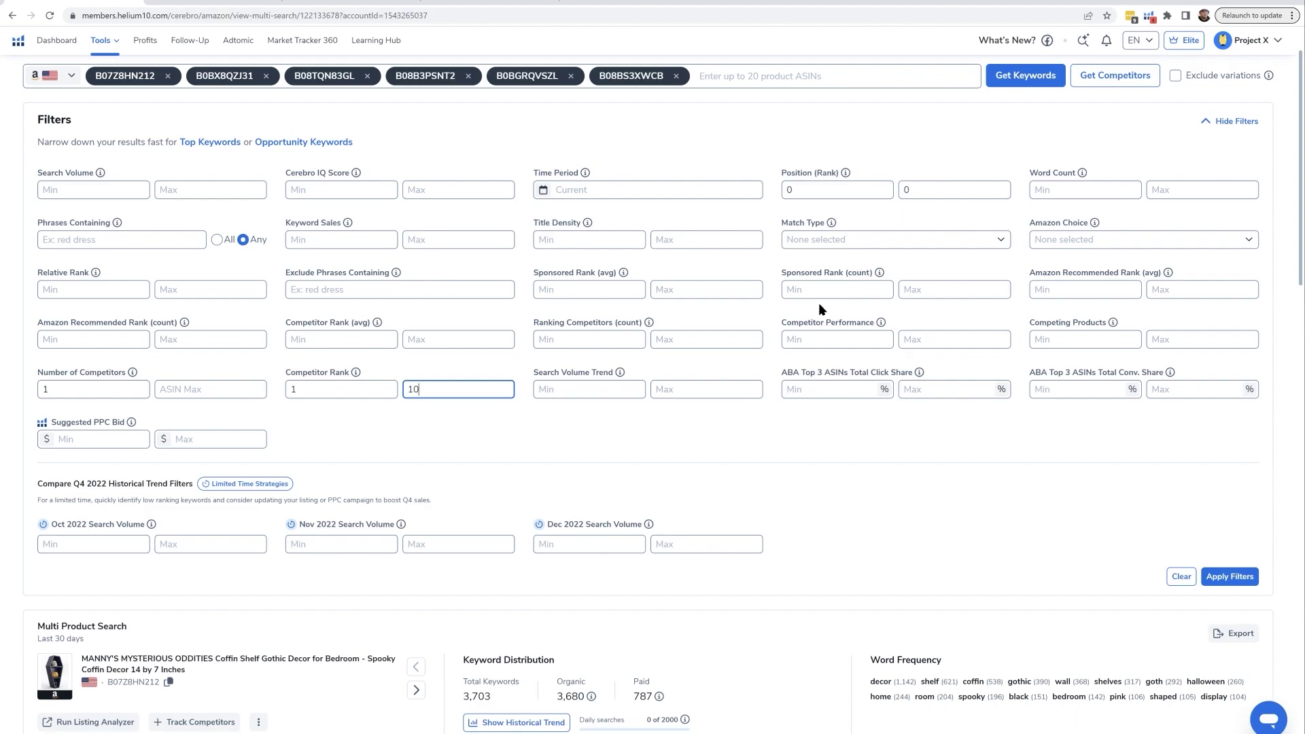
Step: Add a Search Volume minimum of 400 and apply, leaving only 'gothic cabinet' (419 searches)
click(125, 190)
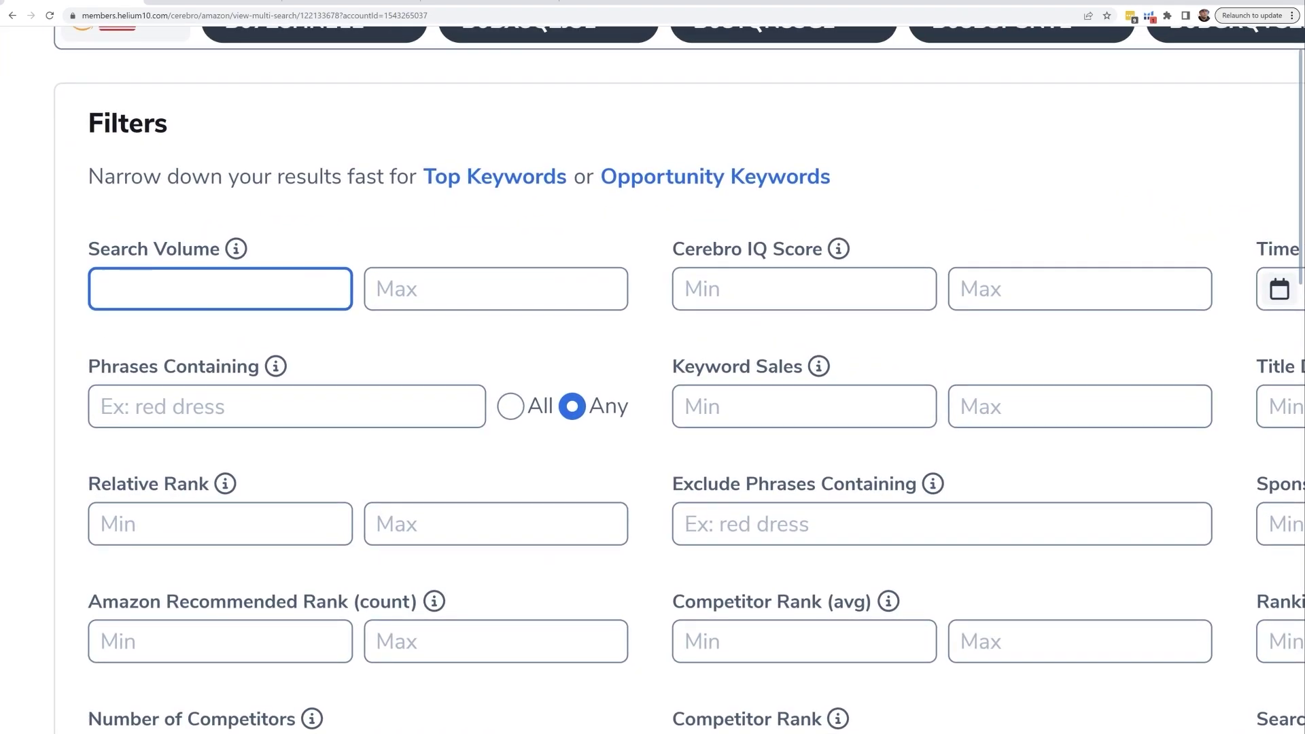
click(221, 288)
text(400)
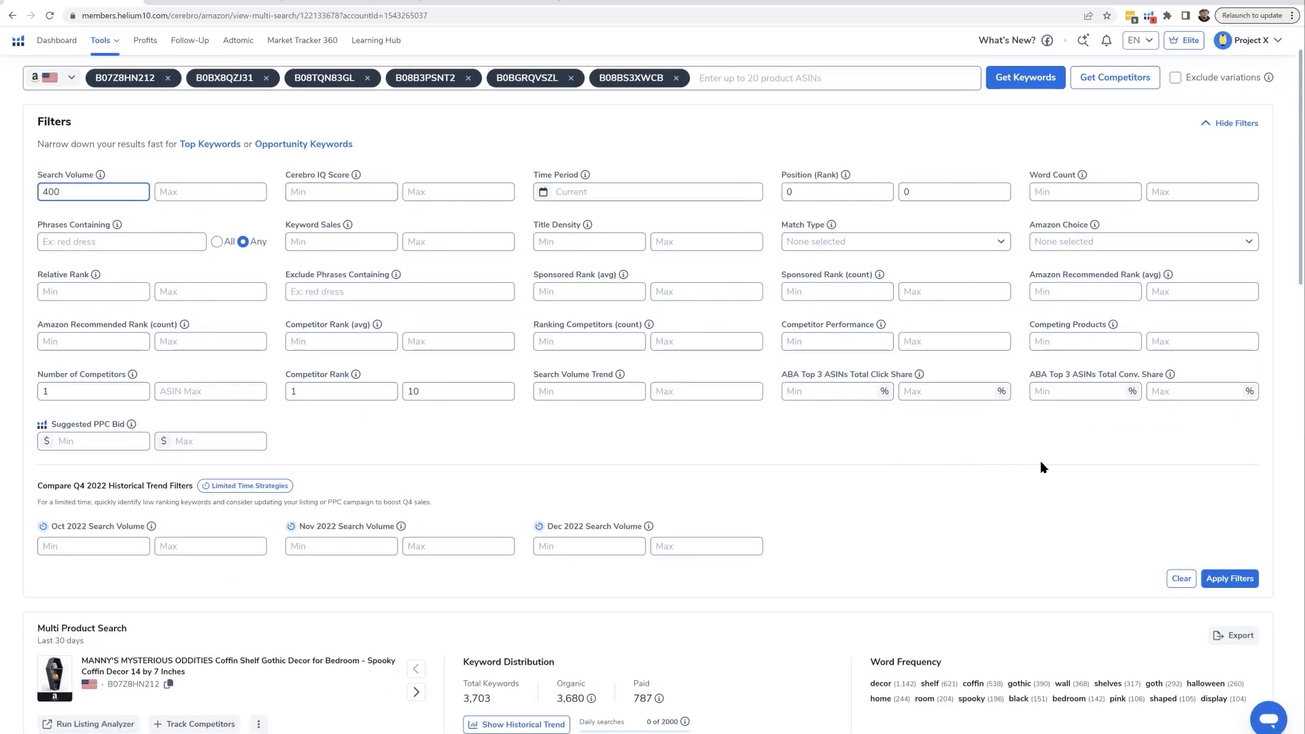
scroll(1042, 467, down, 2)
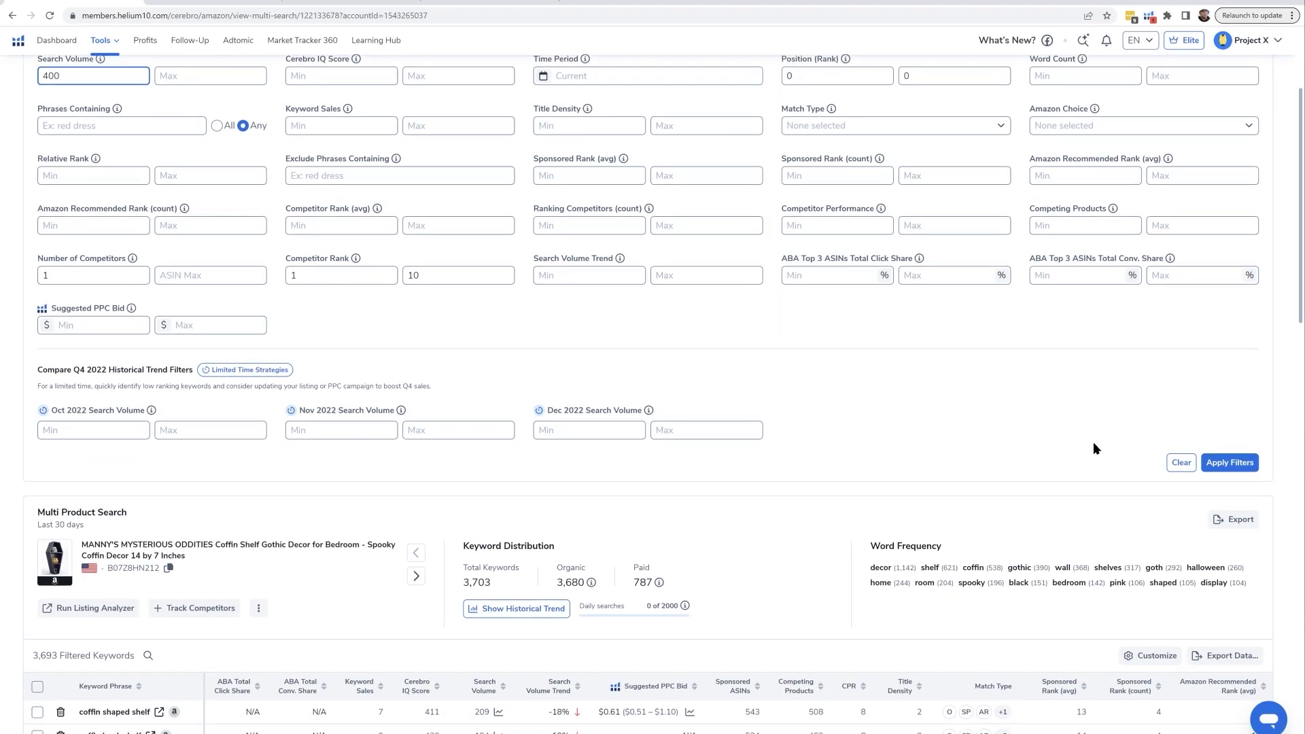
scroll(1093, 449, up, 3)
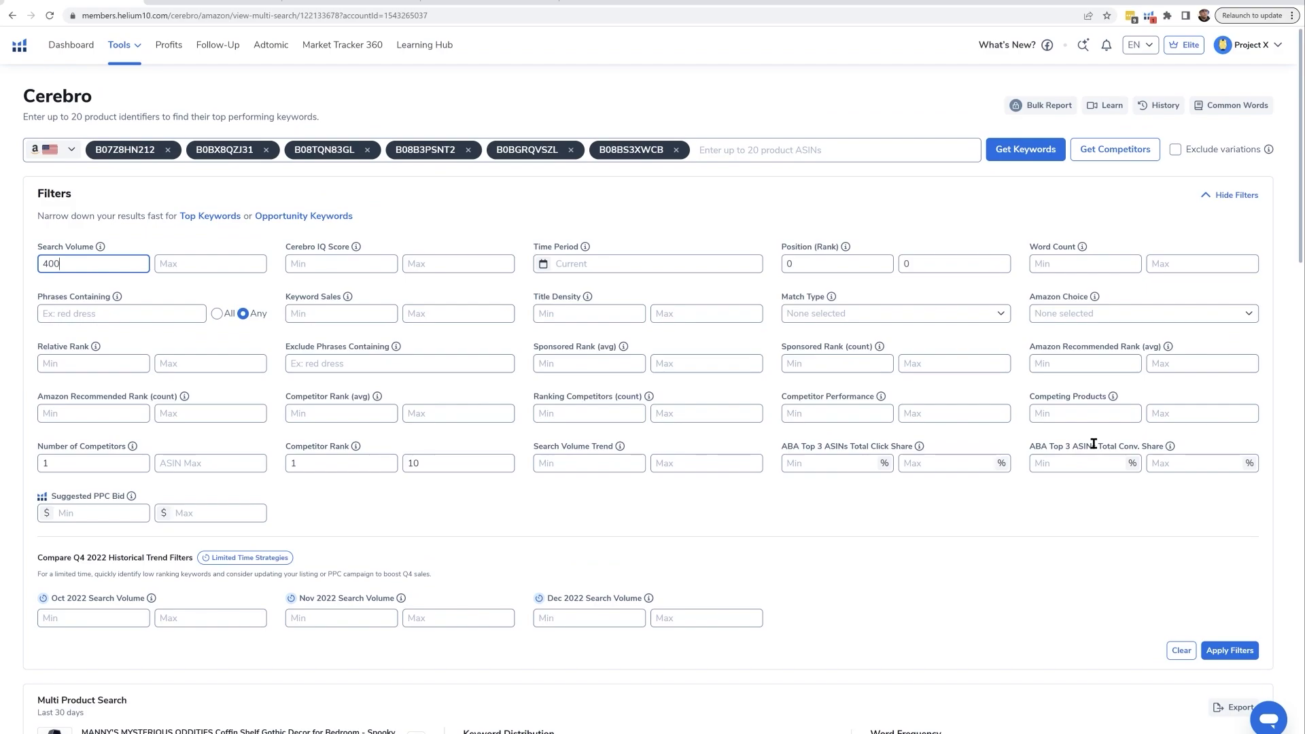
click(1227, 651)
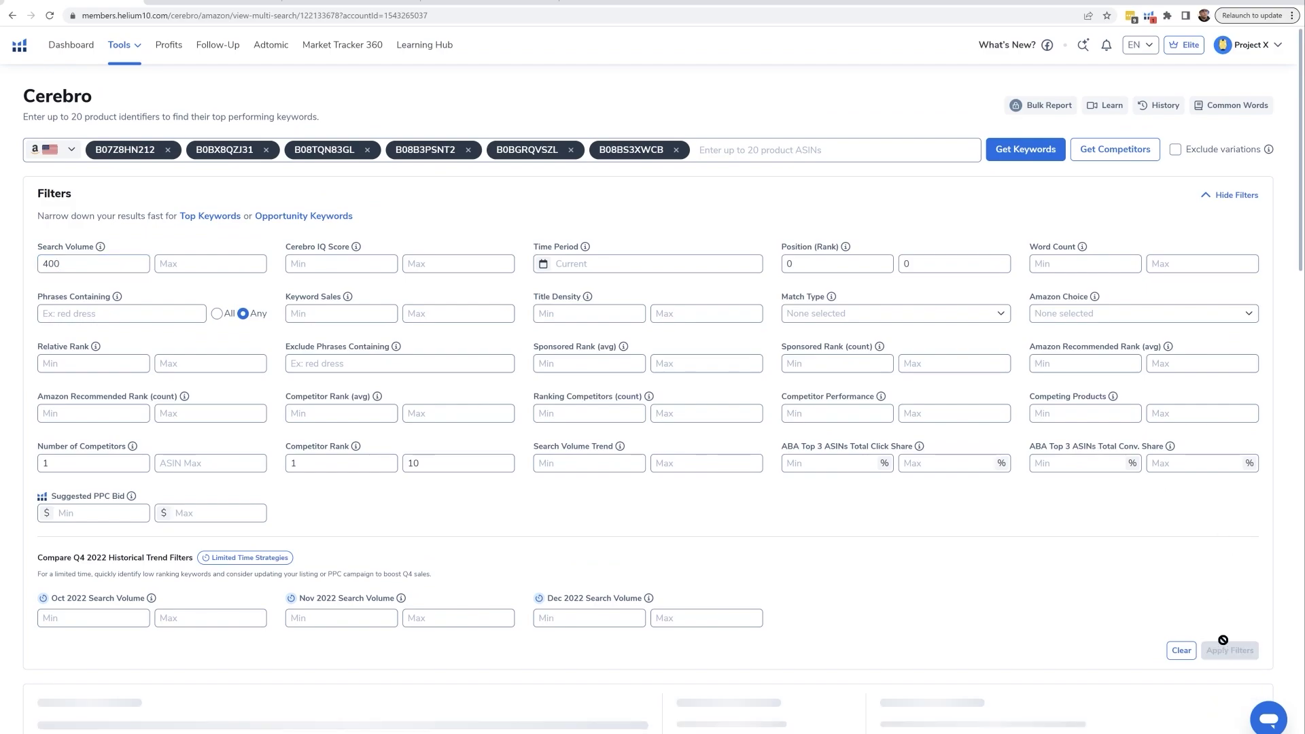
scroll(1223, 638, down, 5)
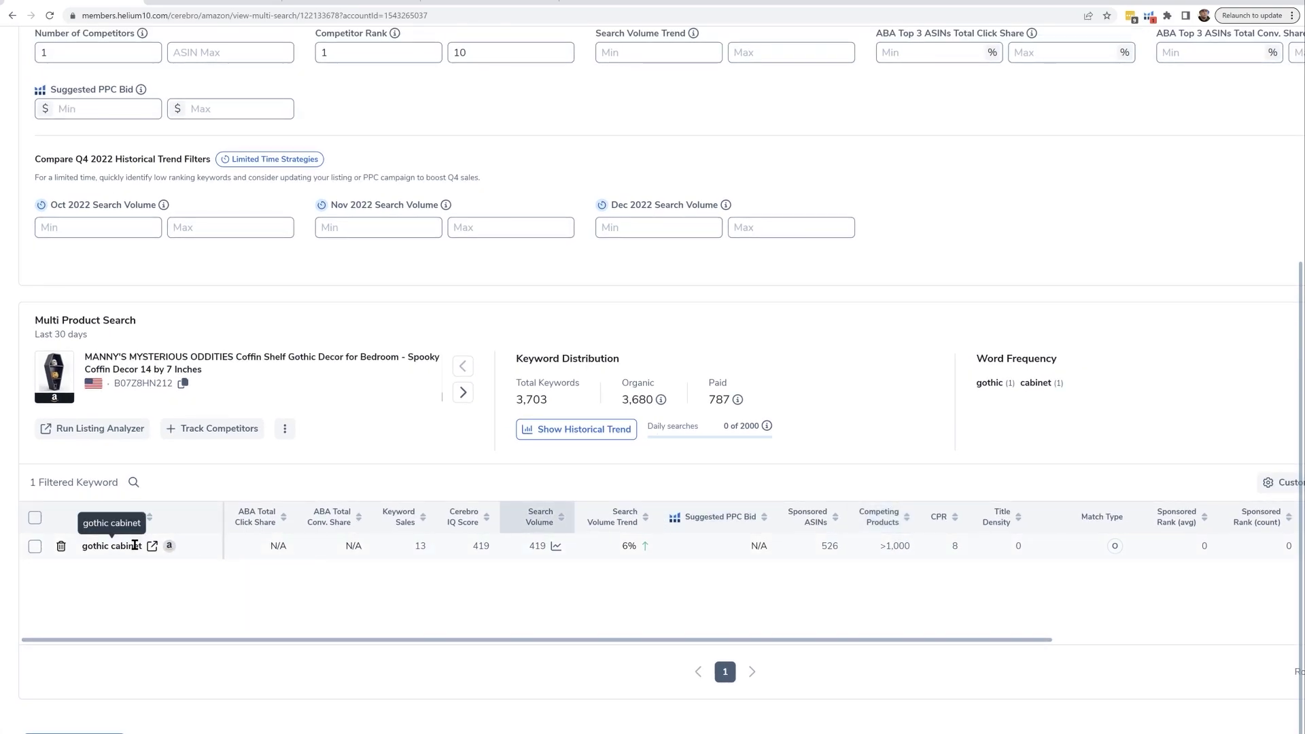
Step: Copy the keyword 'gothic cabinet' from the results and open Index Checker under Tools
drag(144, 548, 85, 547)
scroll(220, 467, up, 1)
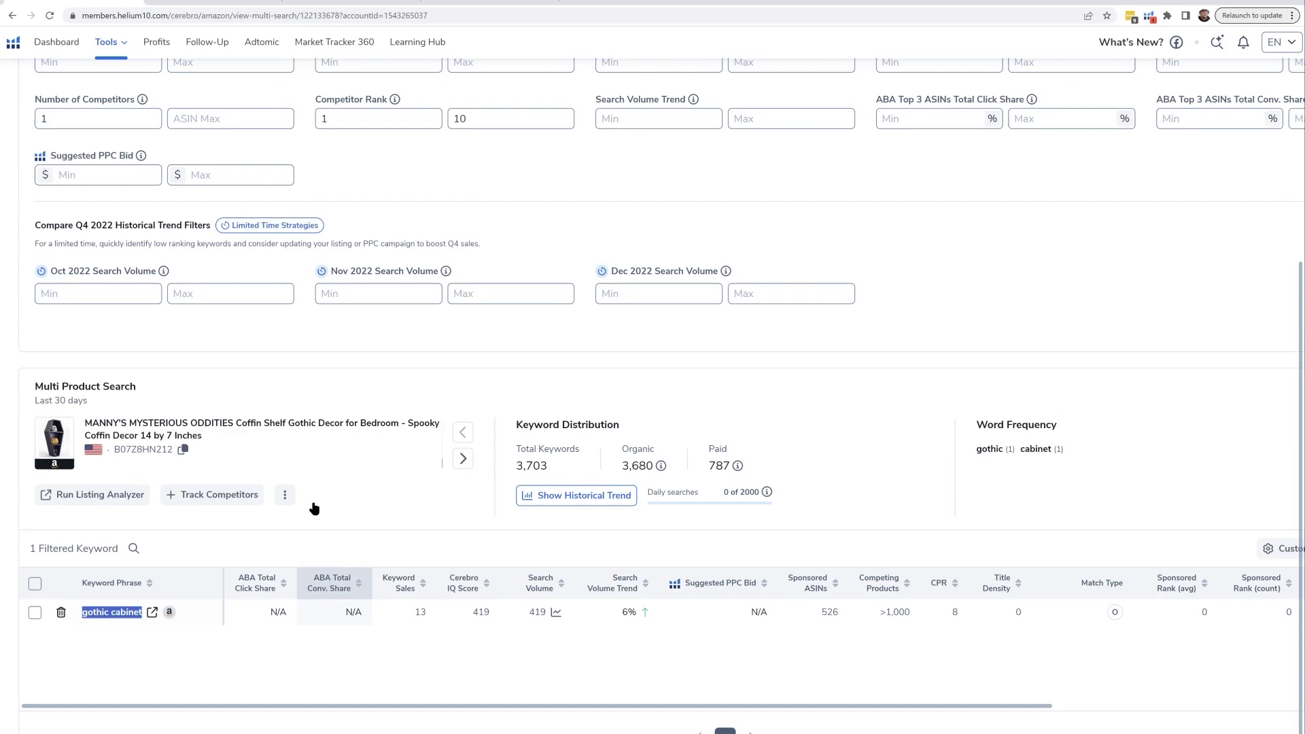
click(120, 50)
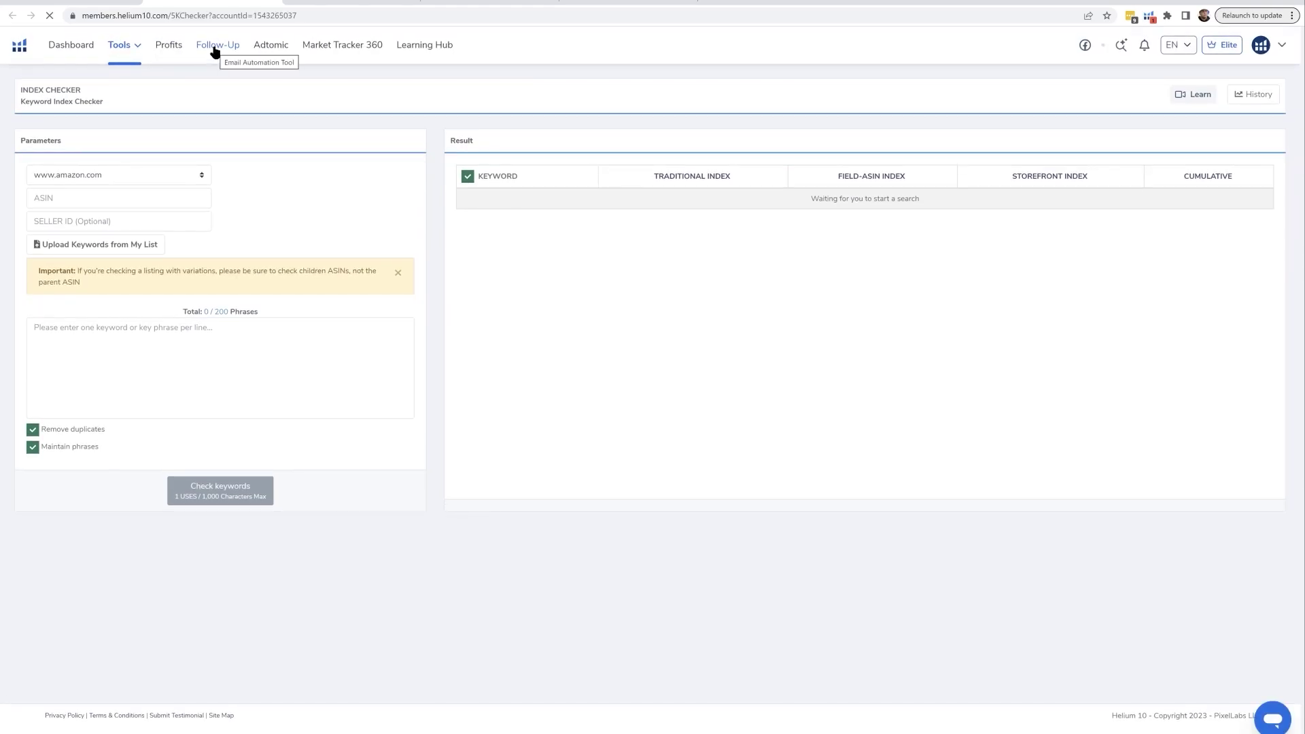
Step: Run Index Checker on 'gothic cabinet' for ASIN B07Z8HN212: indexed via Field-ASIN, not storefront
click(172, 337)
text(gothic cabinet)
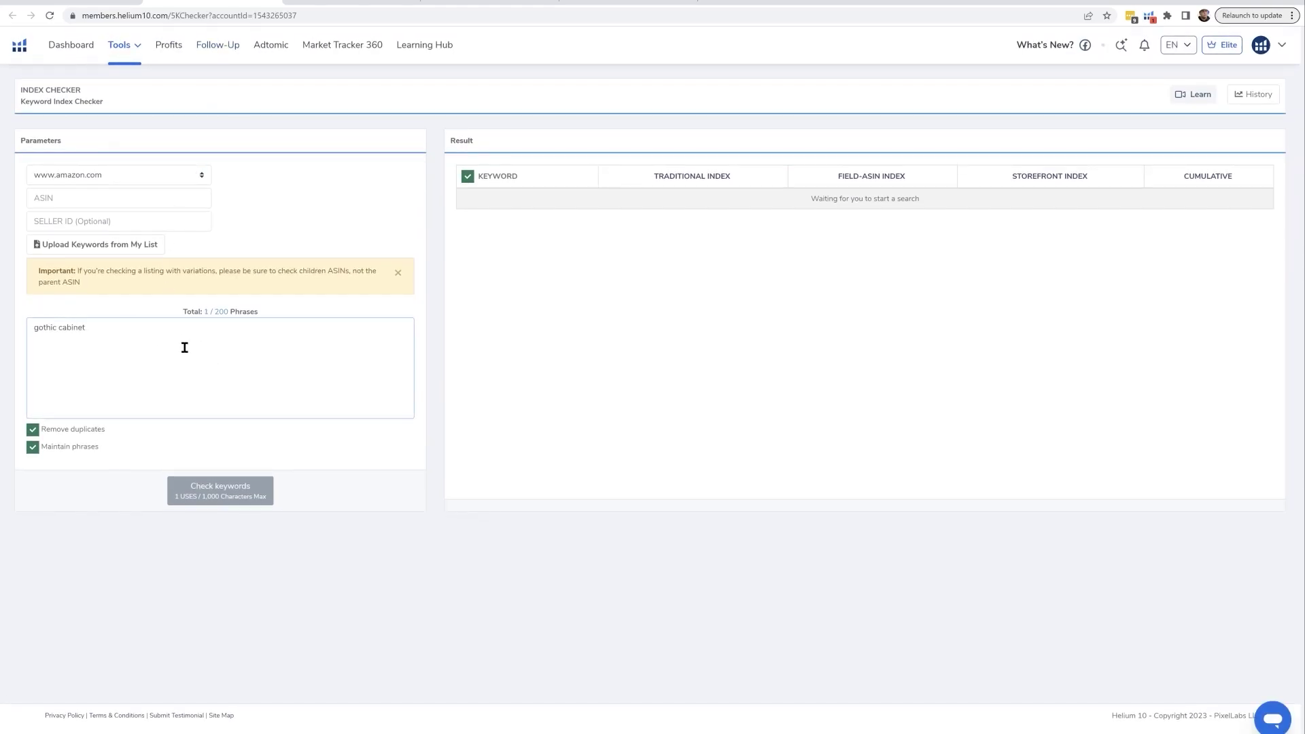
click(84, 2)
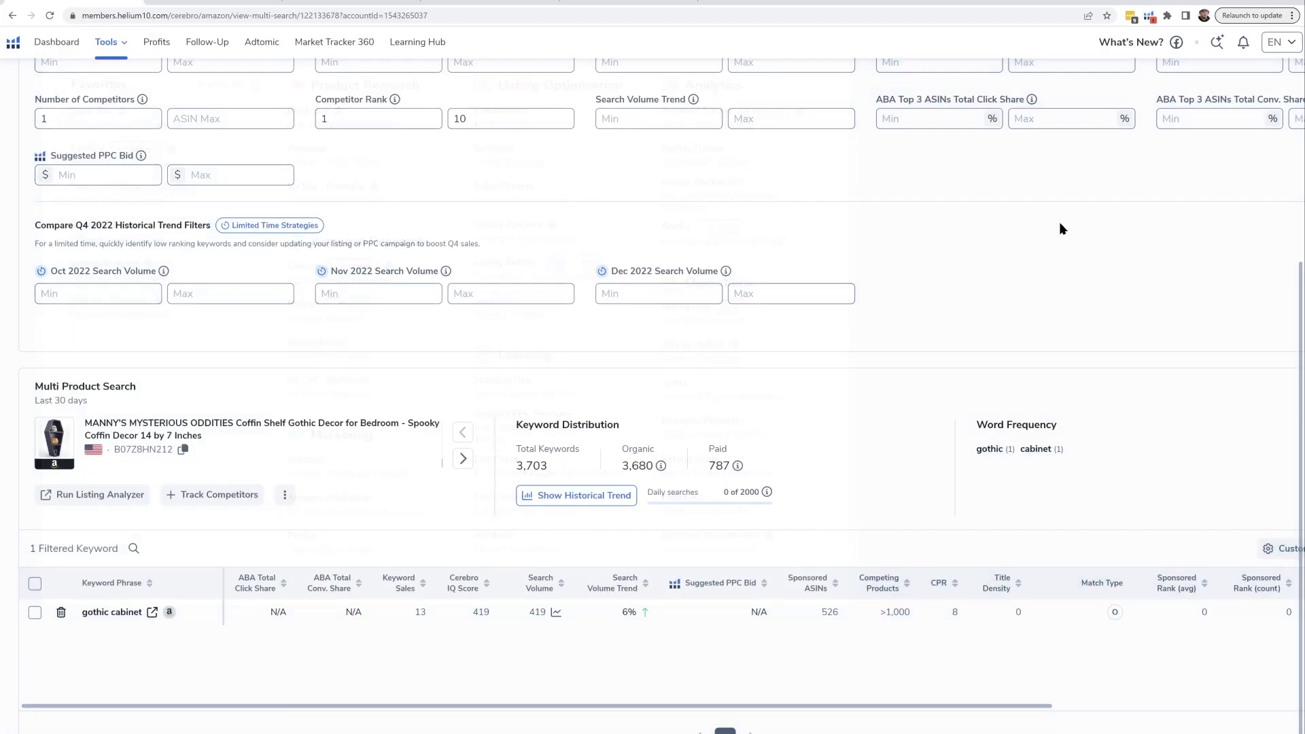
scroll(795, 286, up, 3)
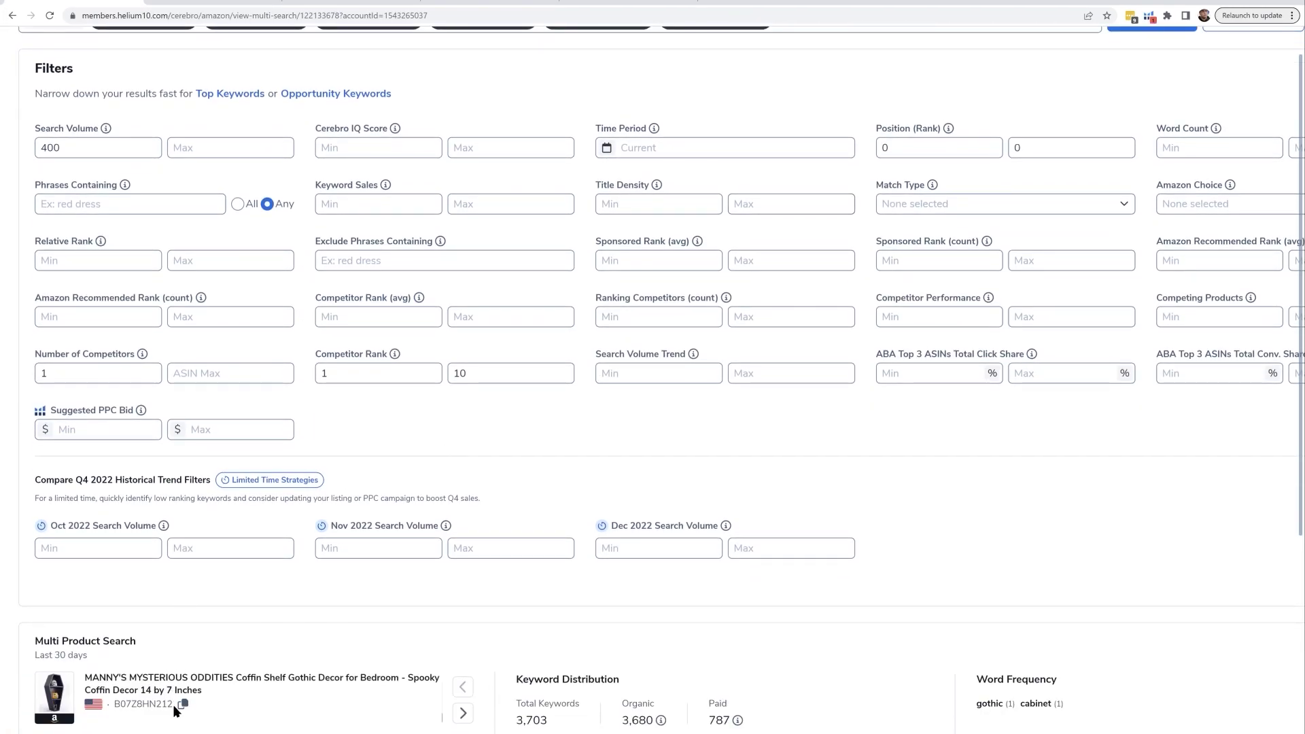
click(221, 4)
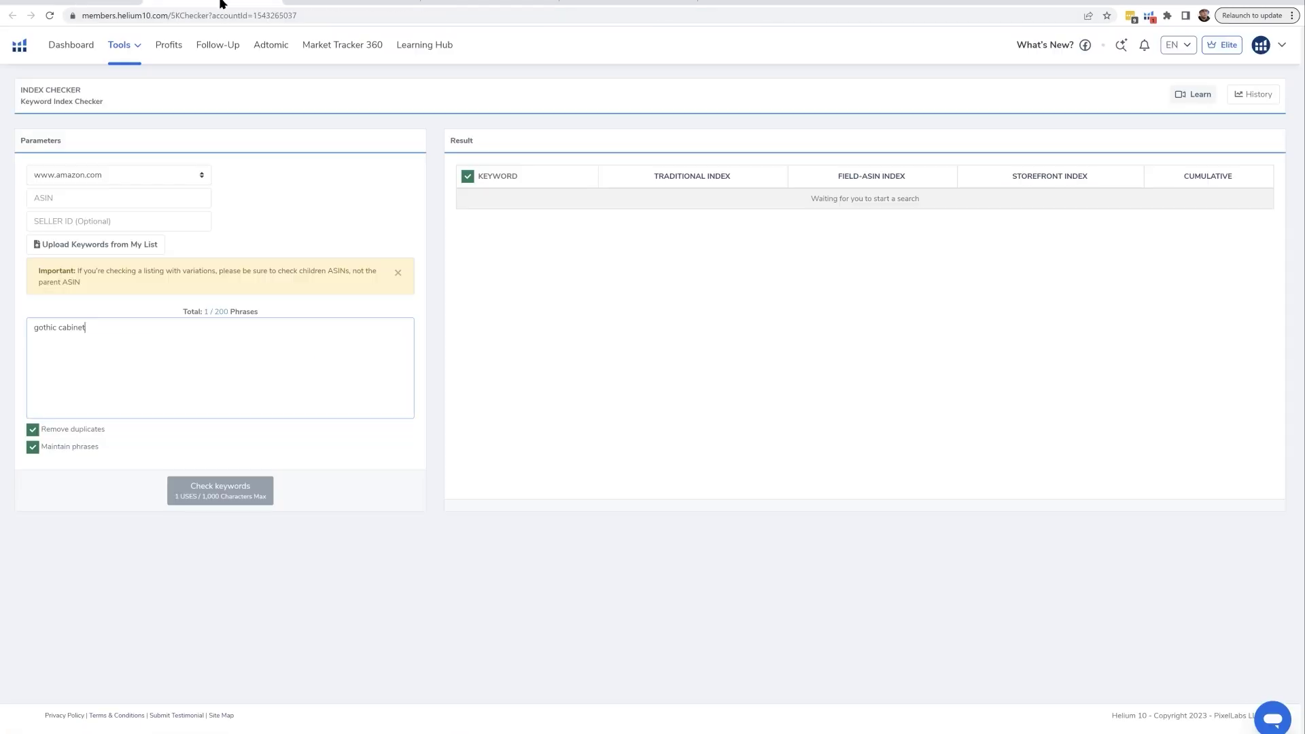
click(105, 206)
text(B07Z8HN212)
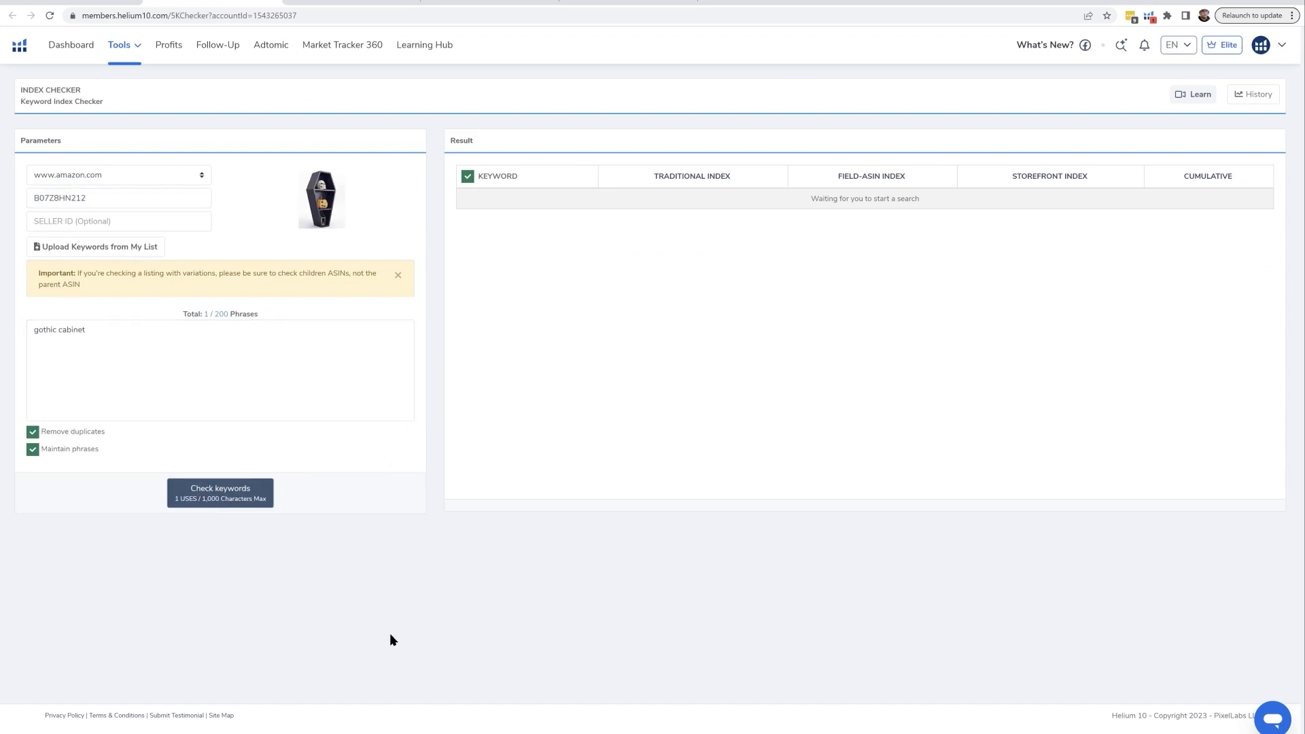
click(243, 494)
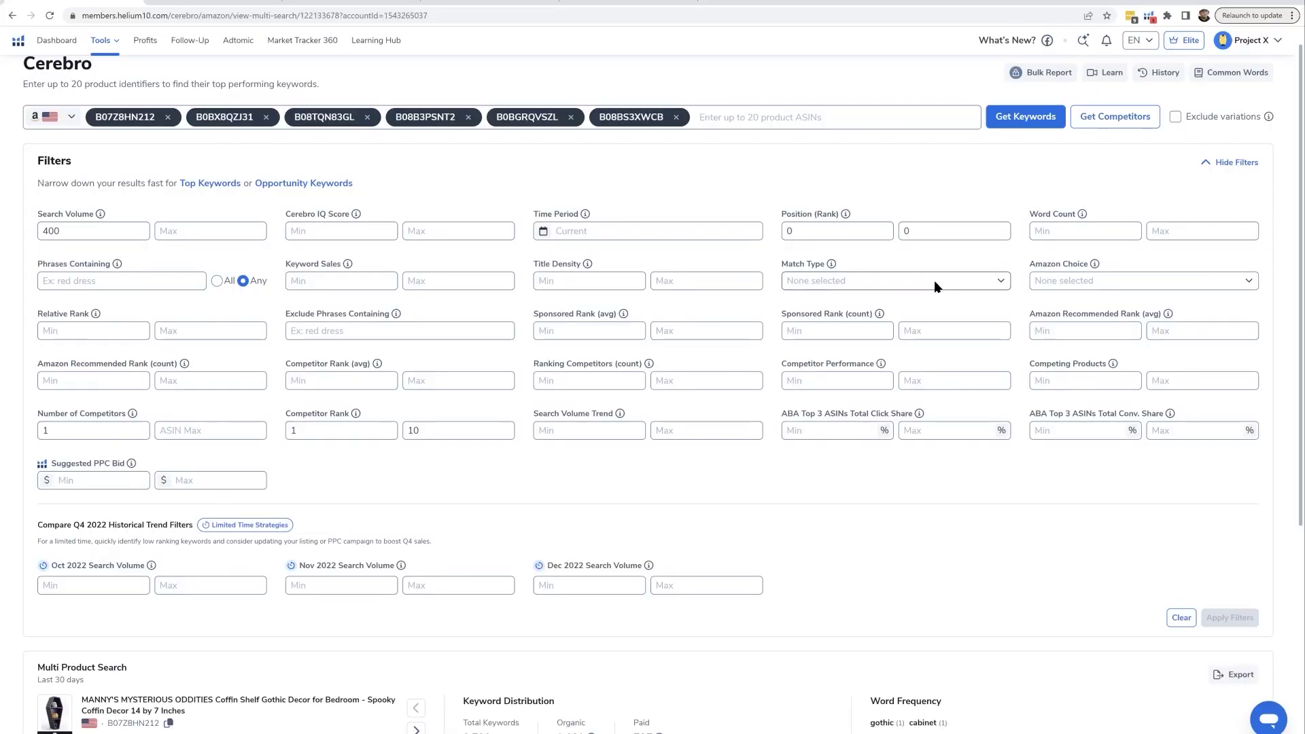
click(936, 286)
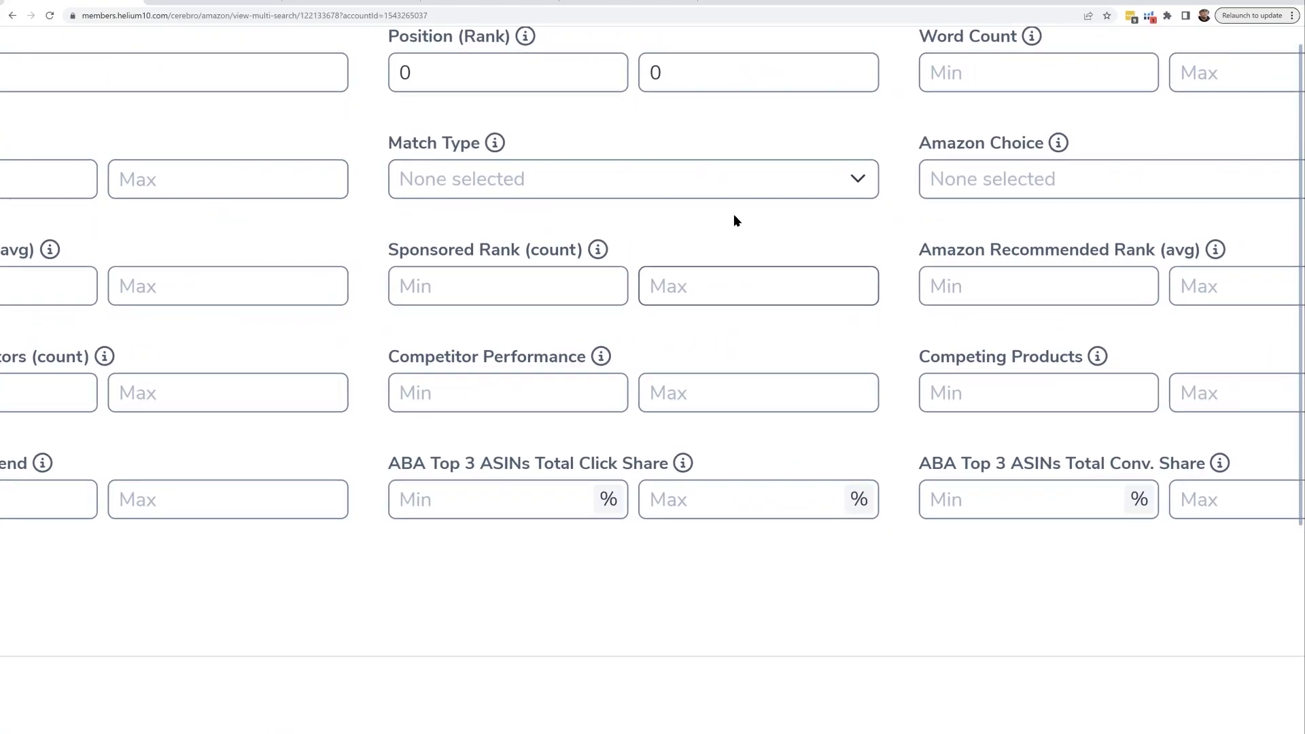
click(732, 179)
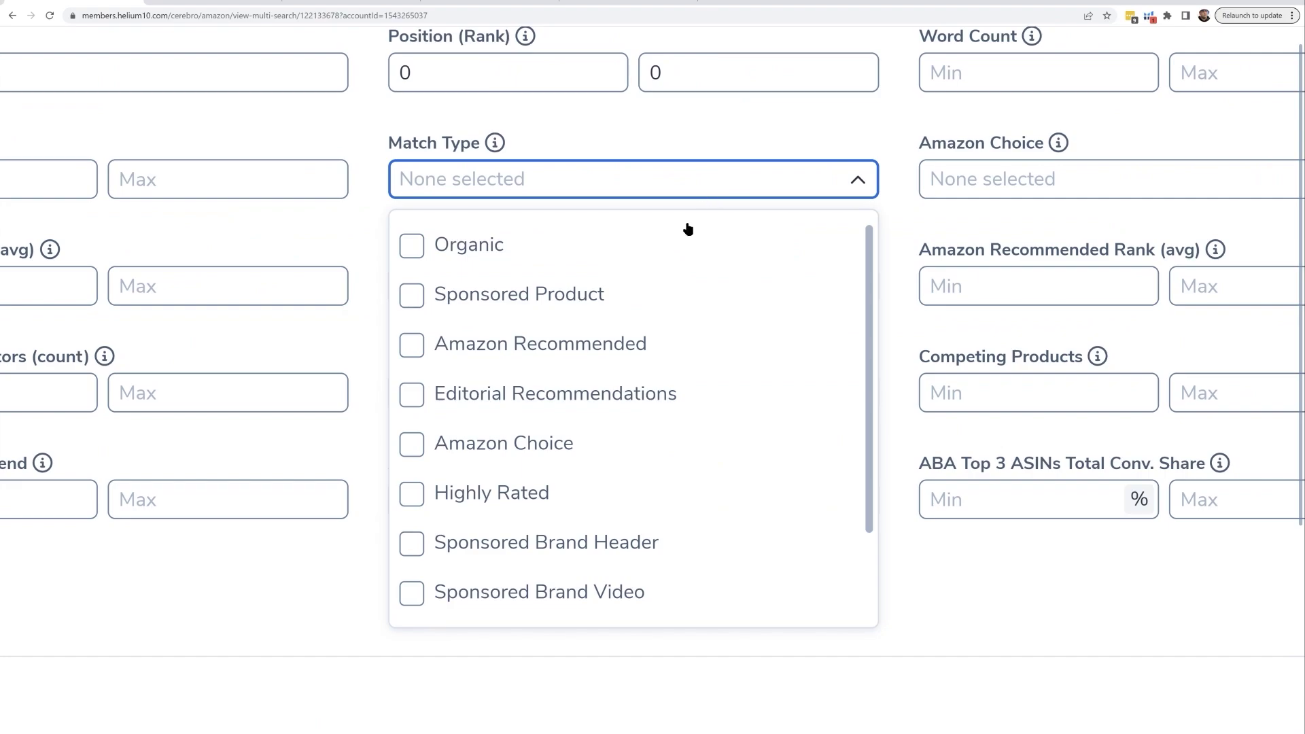